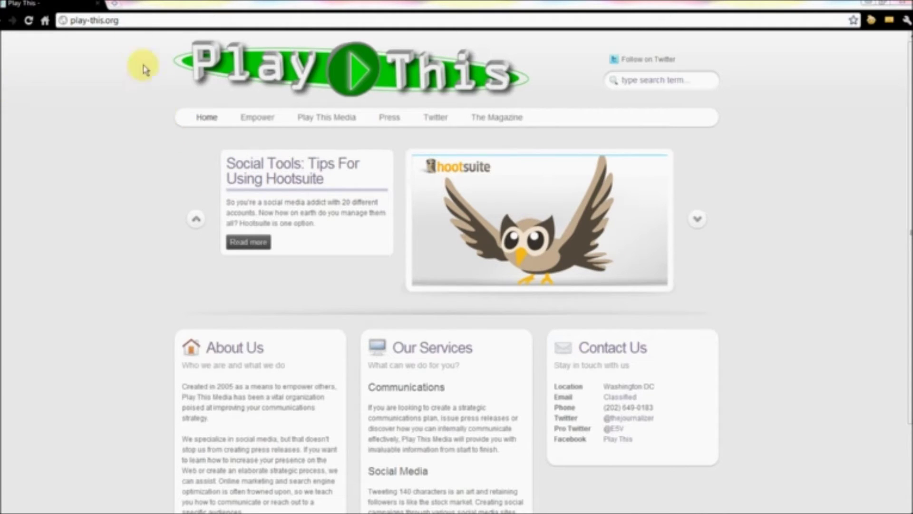
- Launch the TweetDeck app from a new Chrome tab's installed apps
left_click(113, 3)
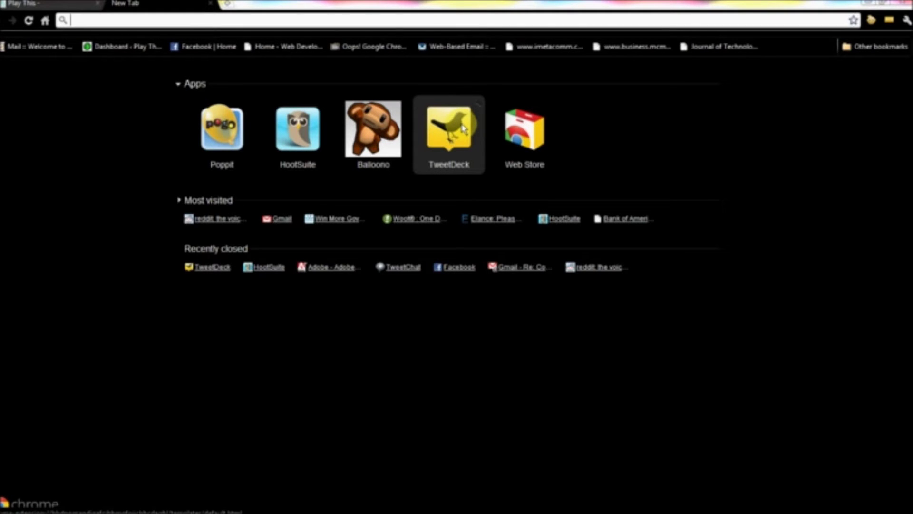
left_click(464, 129)
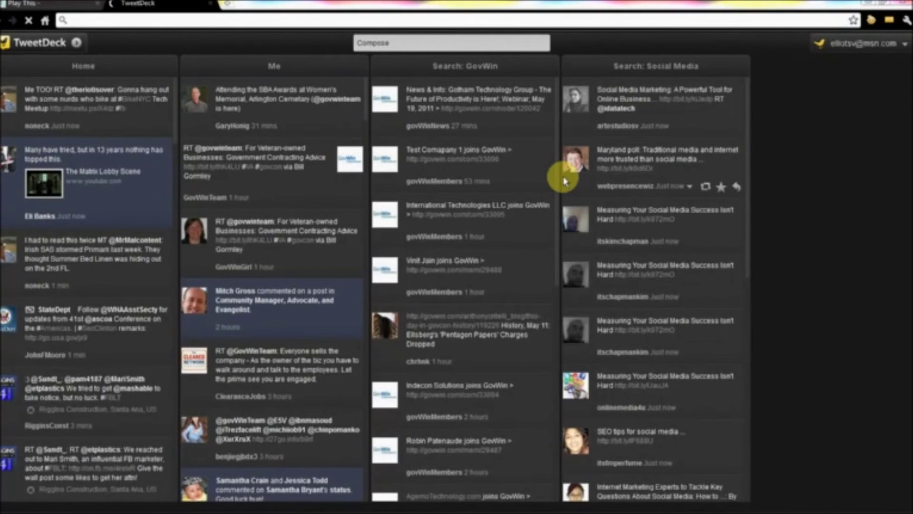
- Preview a new column's search results for #SmFastFwd
left_click(76, 42)
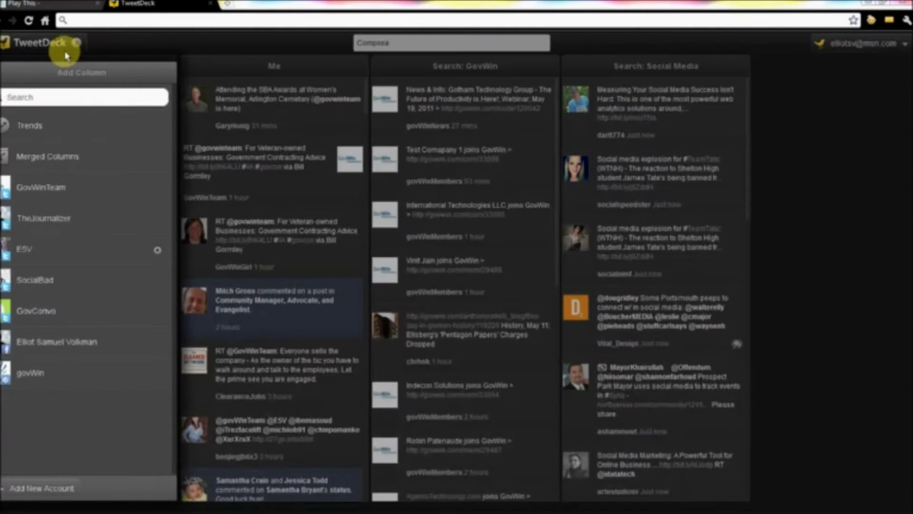
left_click(65, 96)
type("#SmFastFi")
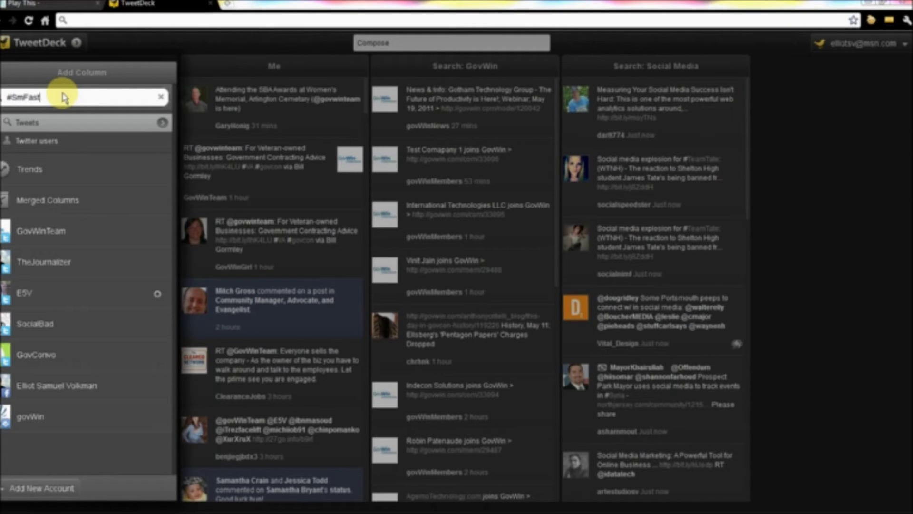
key("Return")
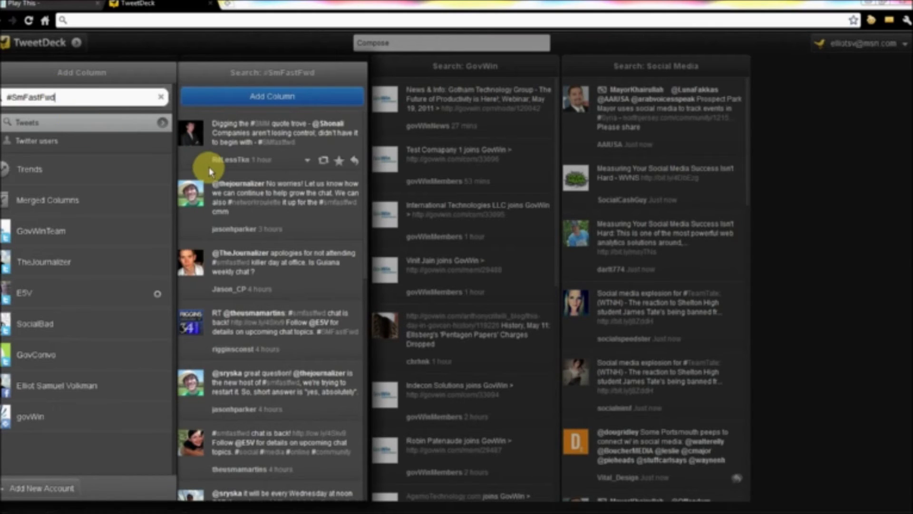
mouse_move(271, 139)
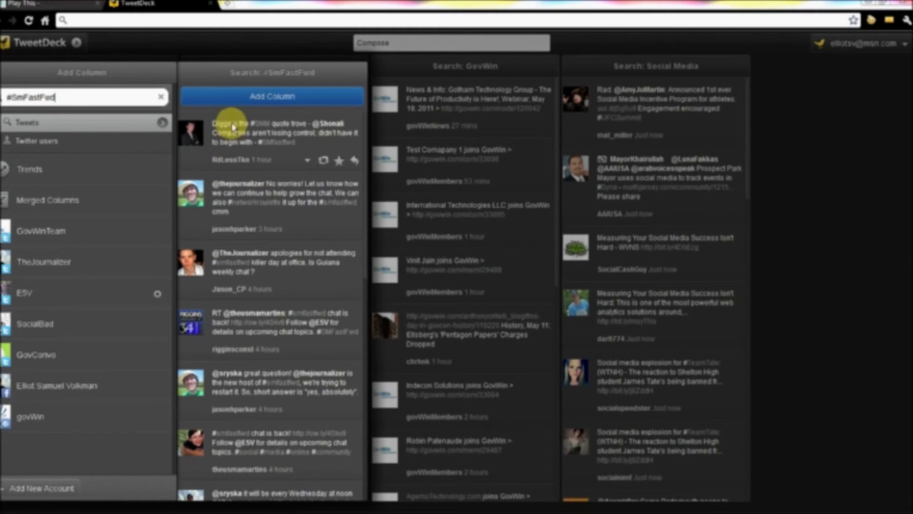
- Add the #SmFastFwd search preview as a fifth TweetDeck column
left_click(241, 100)
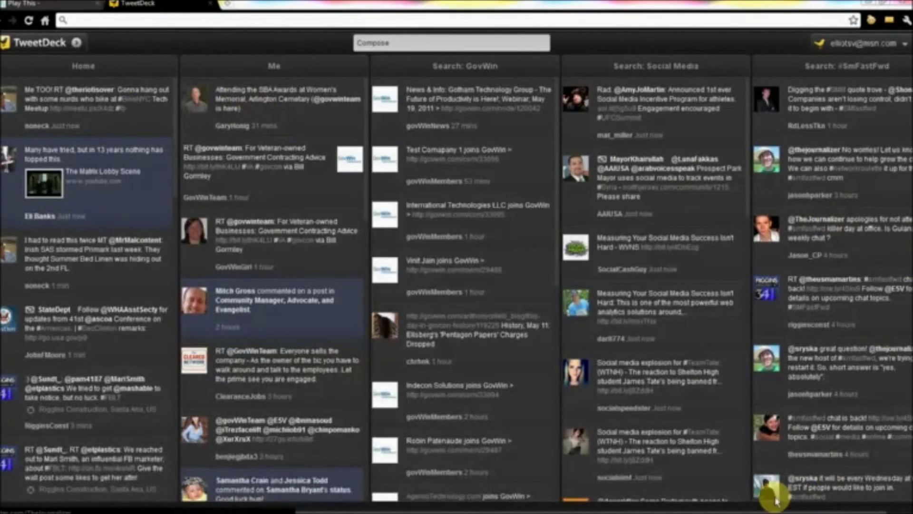